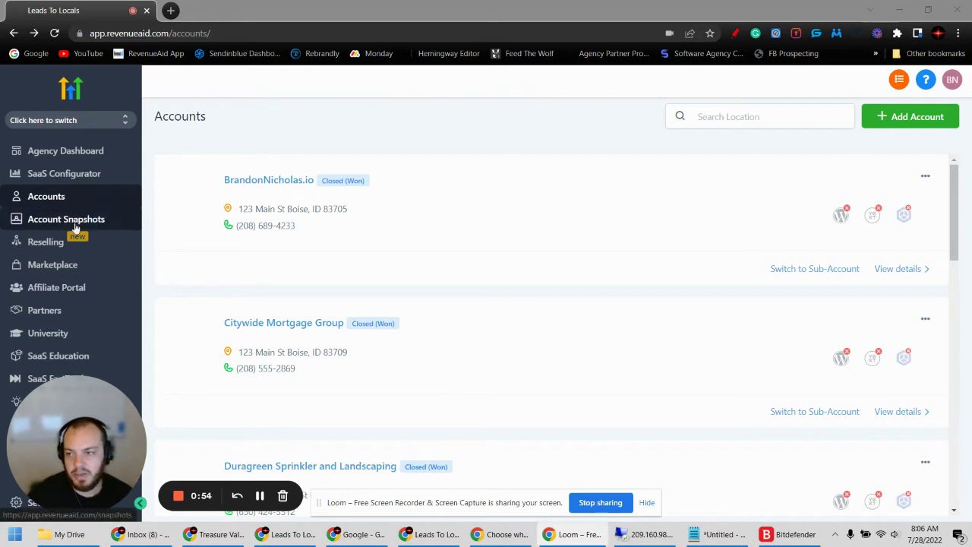
- Browse the vertical industry snapshots in the snapshot library
drag(65, 419, 620, 390)
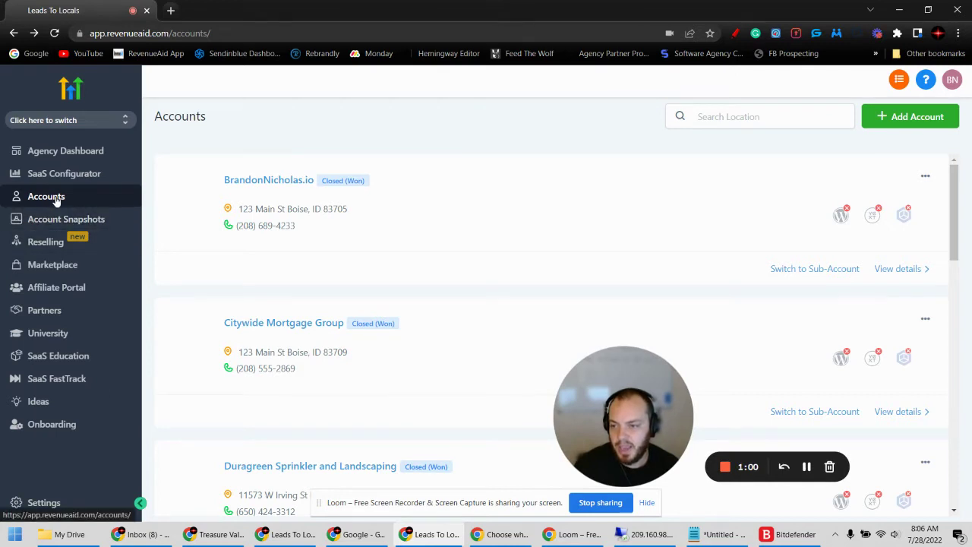
click(48, 226)
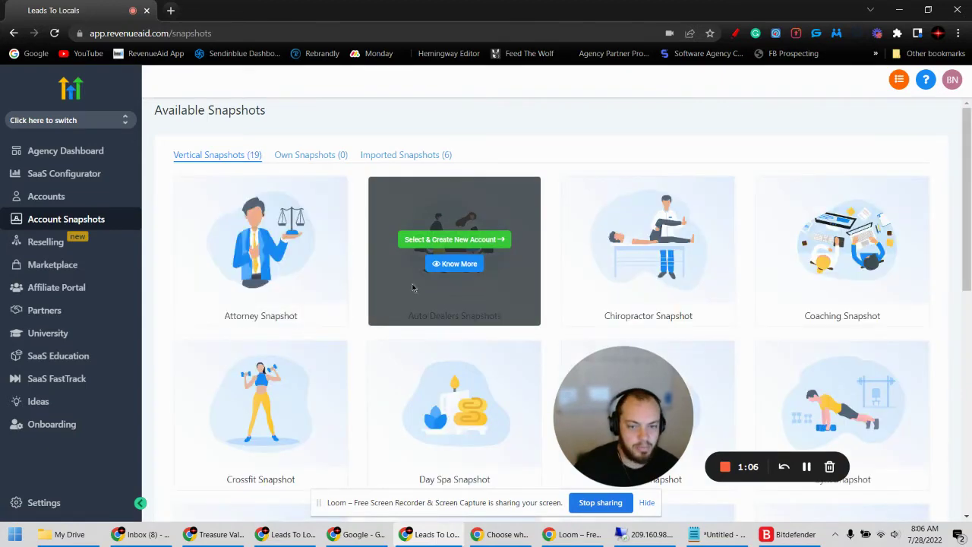
scroll(356, 325, down, 3)
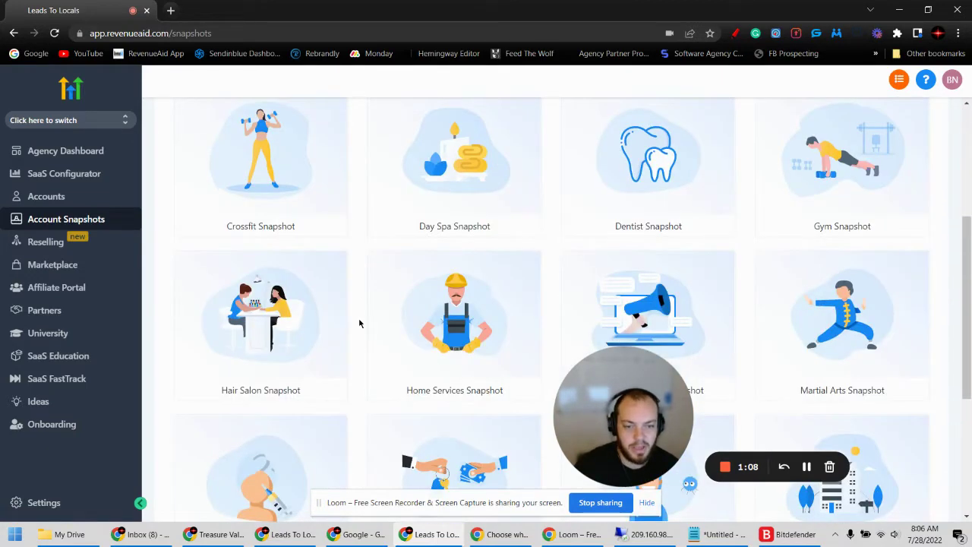
scroll(360, 324, down, 3)
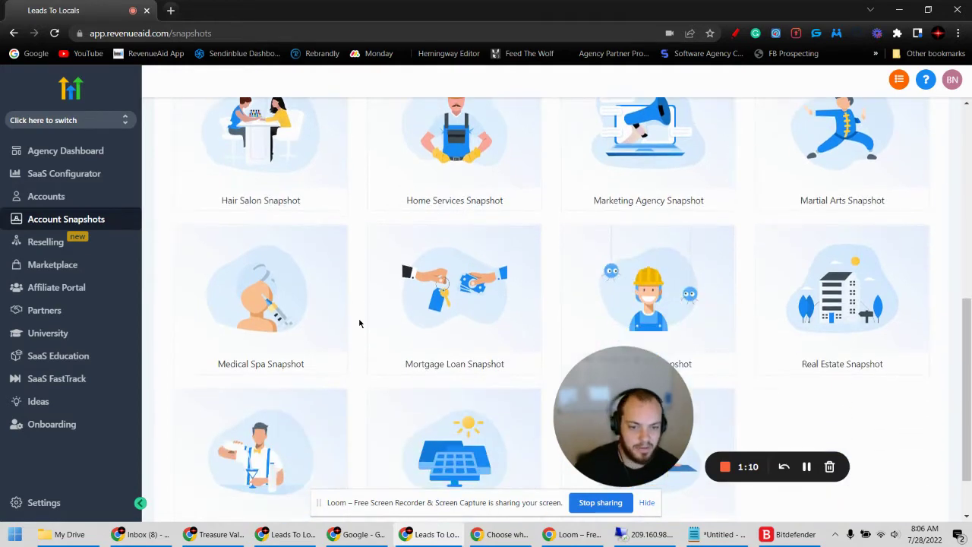
scroll(360, 324, up, 6)
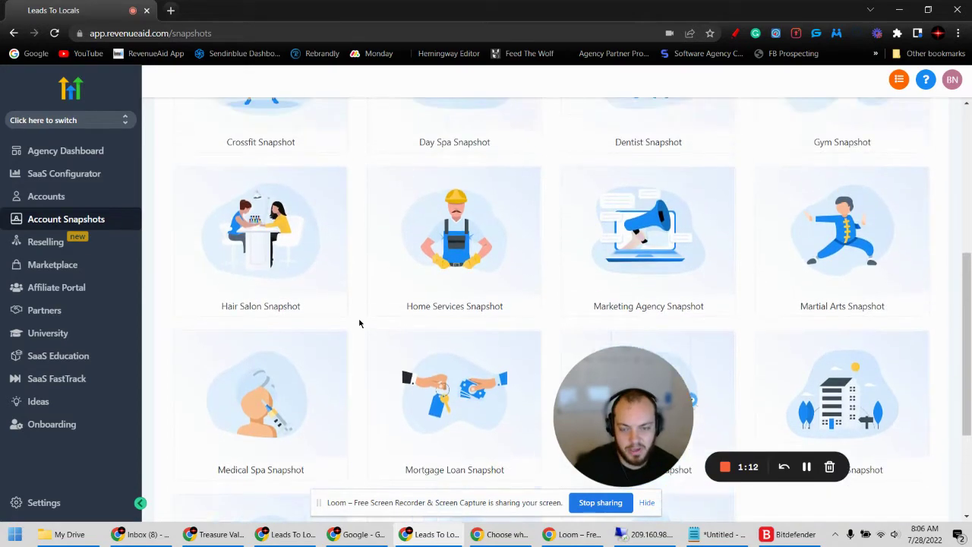
scroll(365, 296, down, 1)
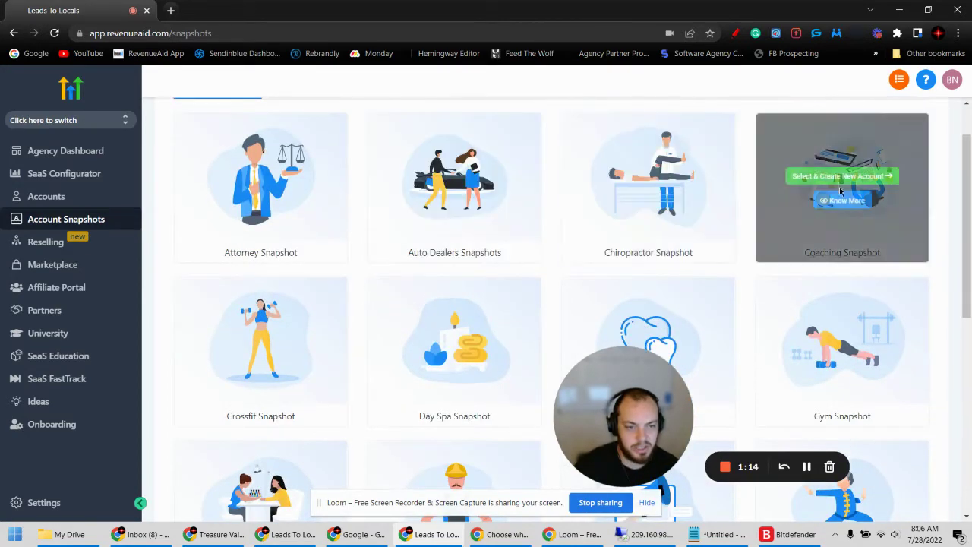
scroll(850, 373, down, 1)
scroll(850, 373, down, 4)
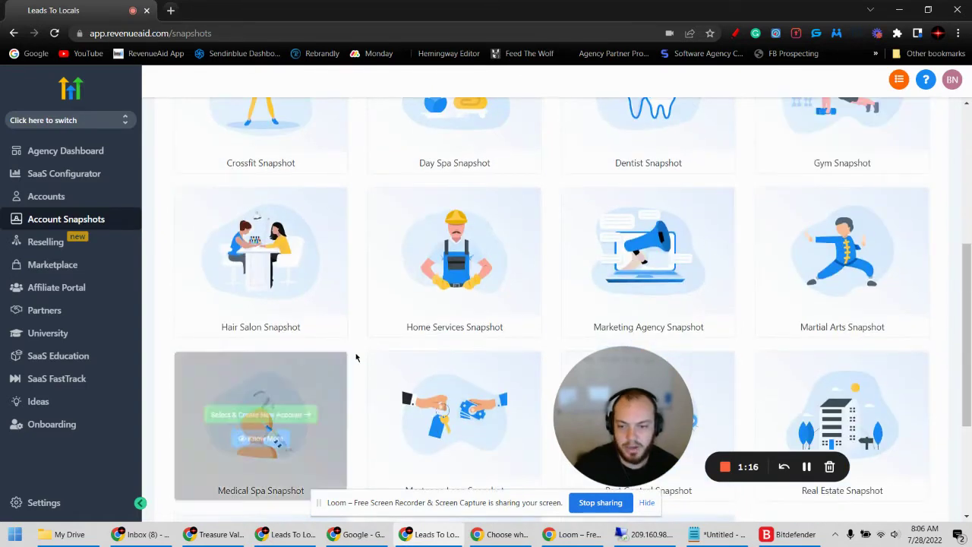
scroll(352, 358, up, 6)
- Review the agency's own and imported snapshot lists, then return to the sub-accounts list
click(312, 158)
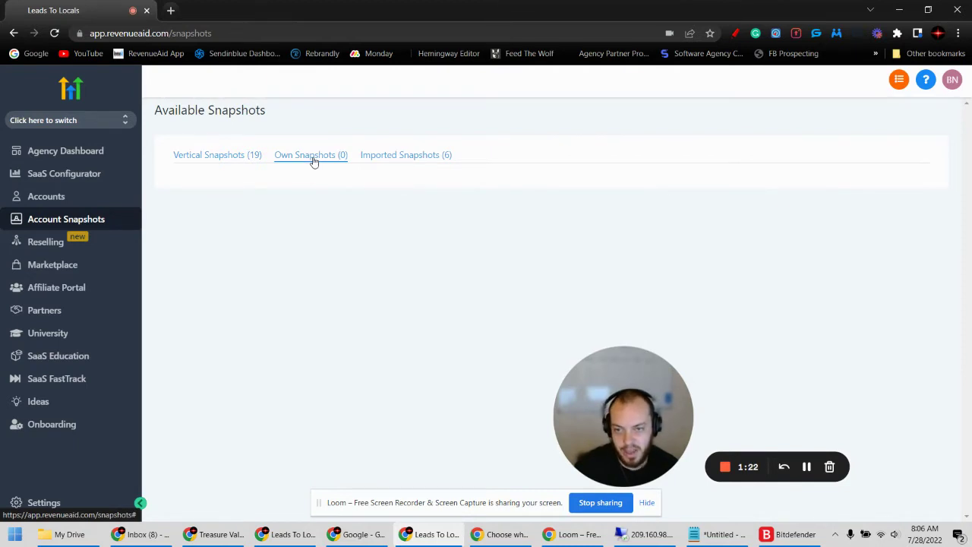
click(406, 156)
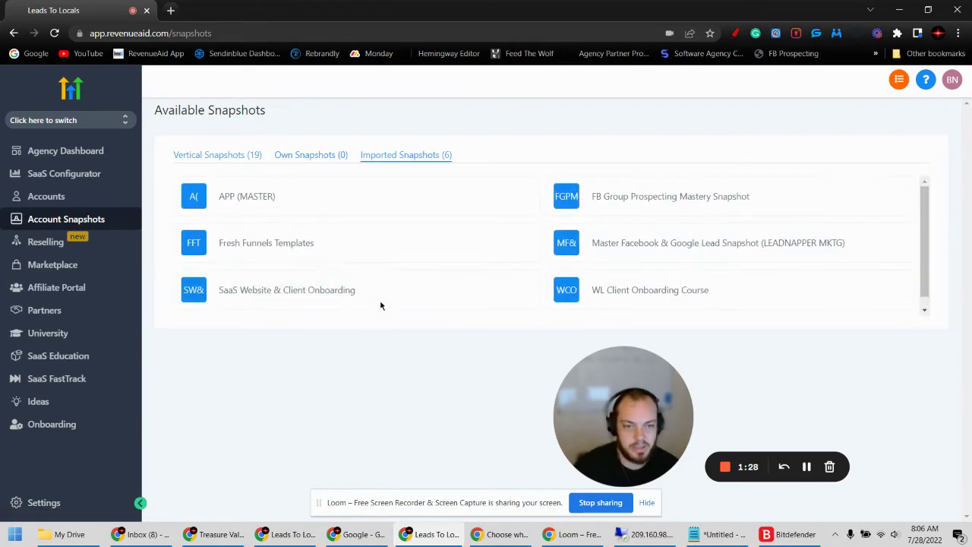
click(198, 156)
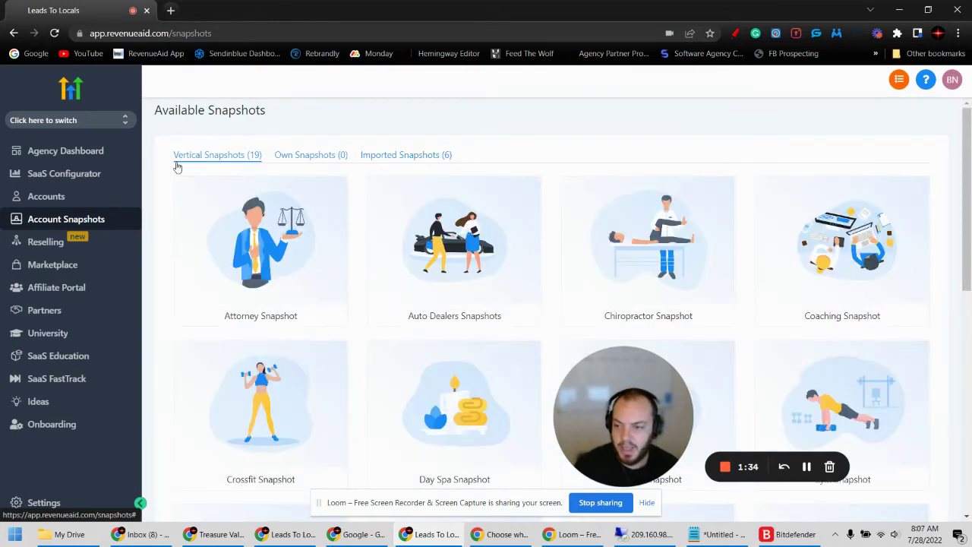
click(46, 199)
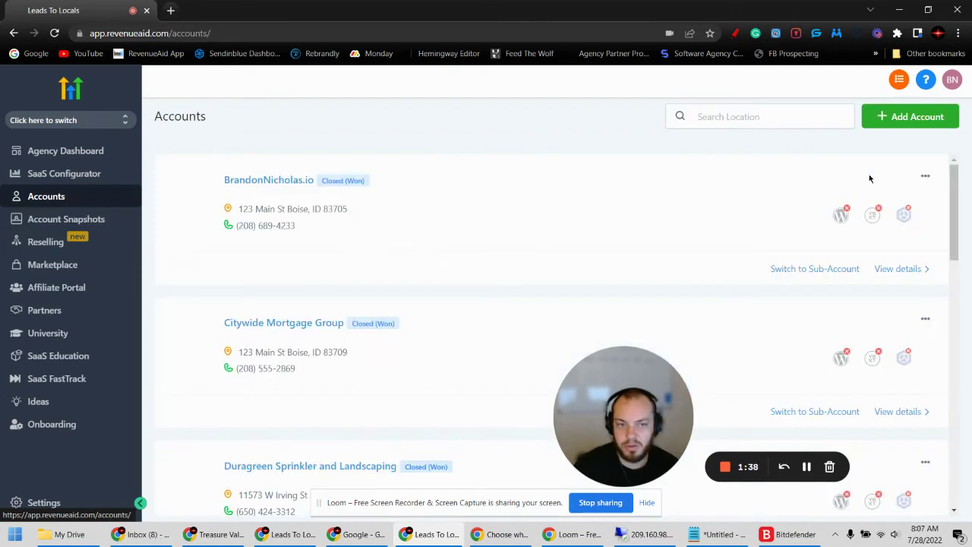
- Start a new Regular Account based on the Blank Snapshot with manual details entry
click(897, 116)
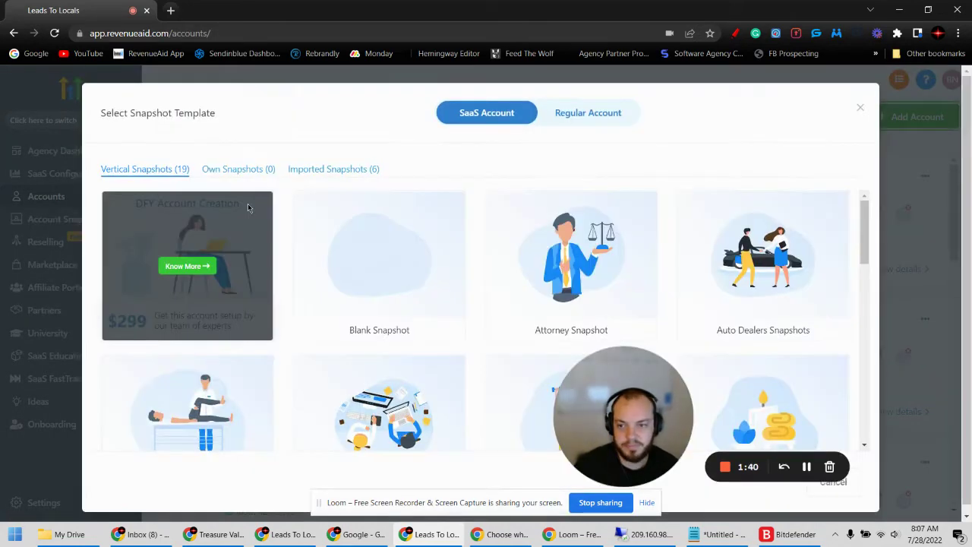
click(597, 116)
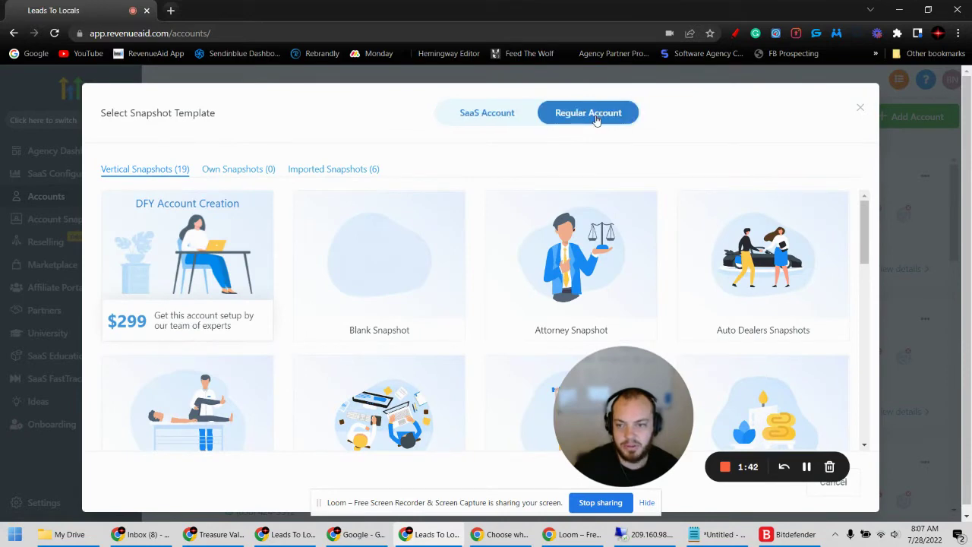
mouse_move(371, 275)
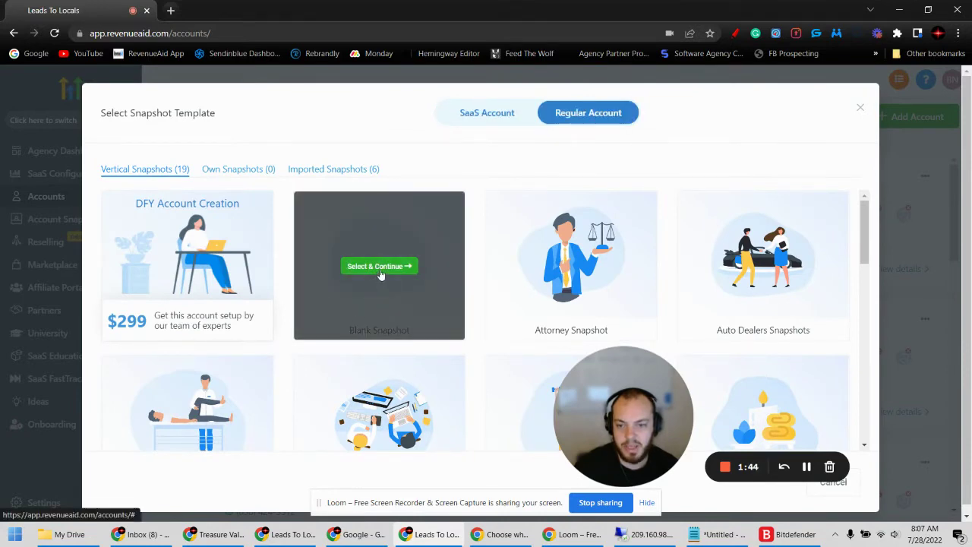
click(380, 268)
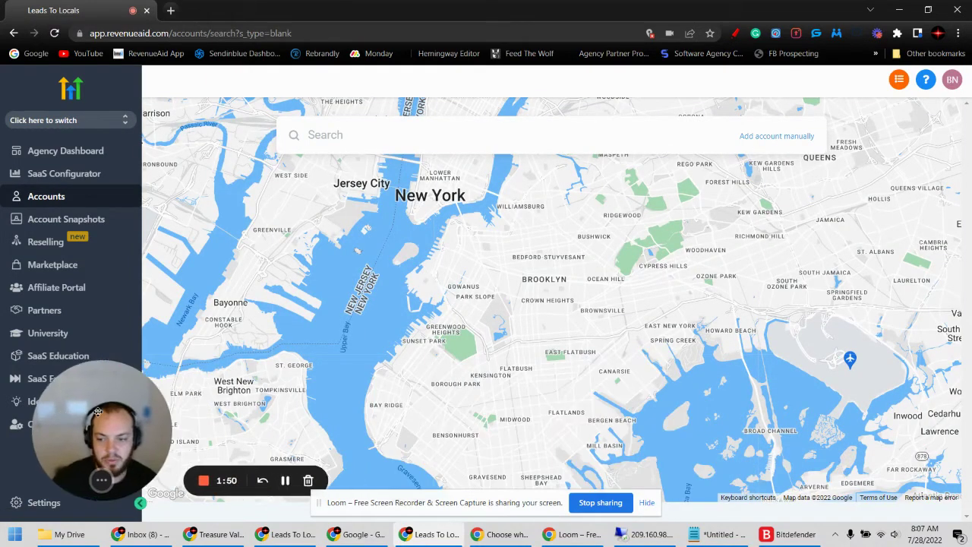
click(782, 144)
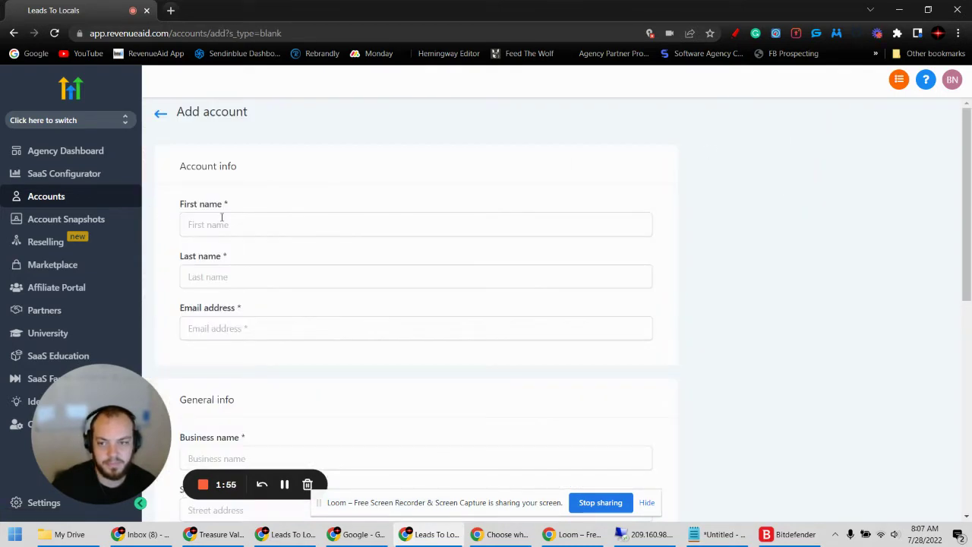
- Enter first name 'YouTube Test', last name 'Test' and the contact's e-mail address
click(222, 218)
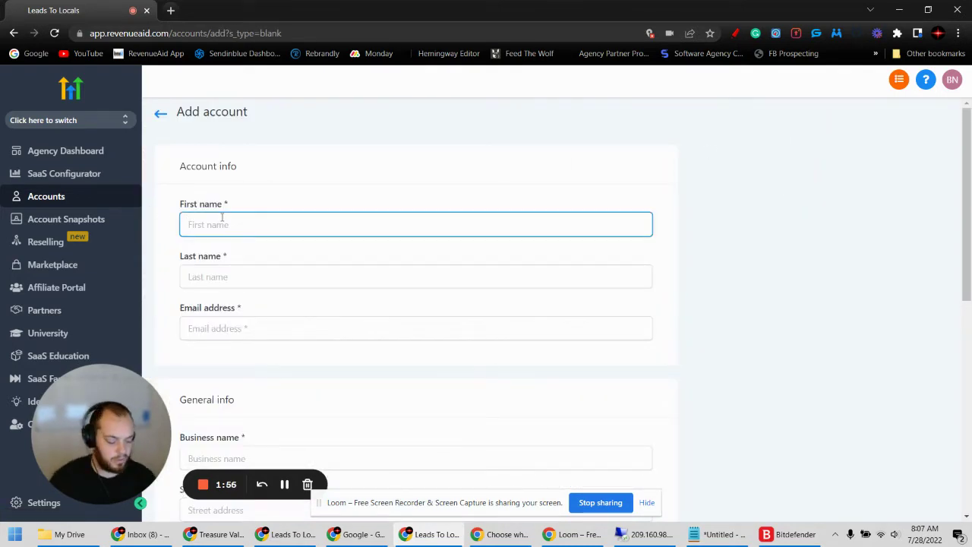
text(You)
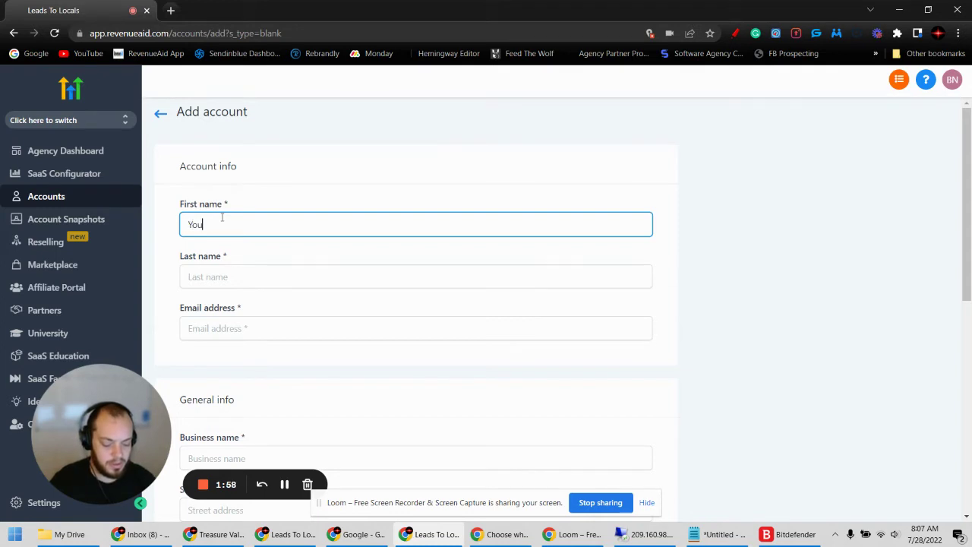
text(Tube Test)
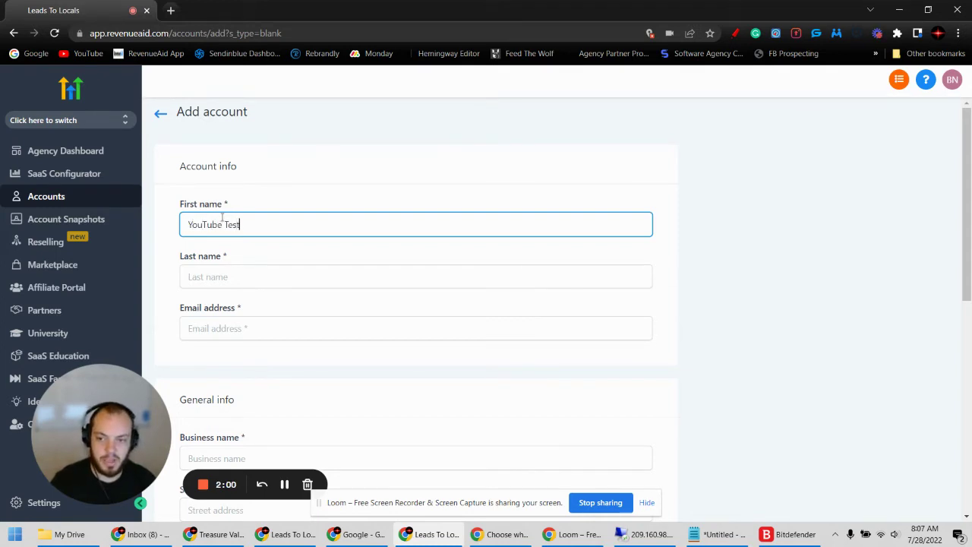
key(Tab)
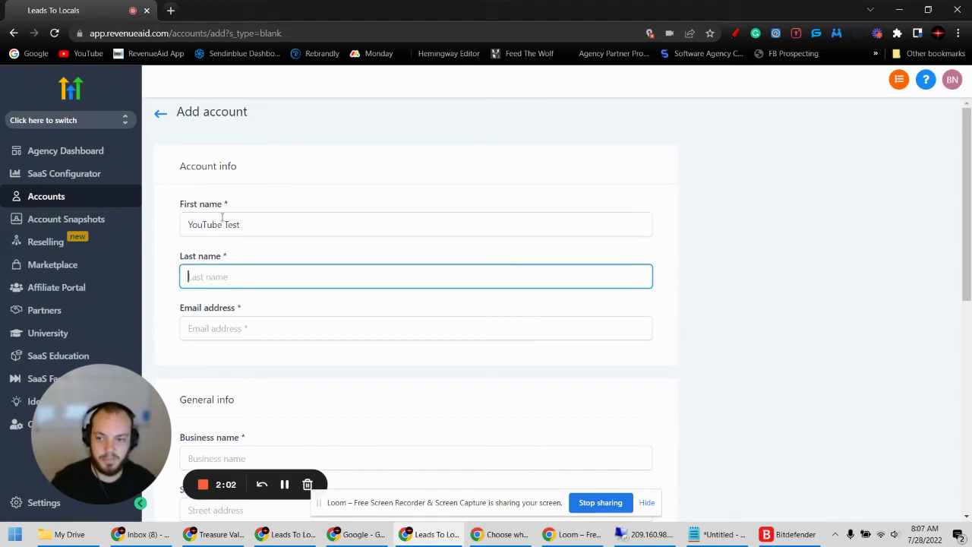
text(Test)
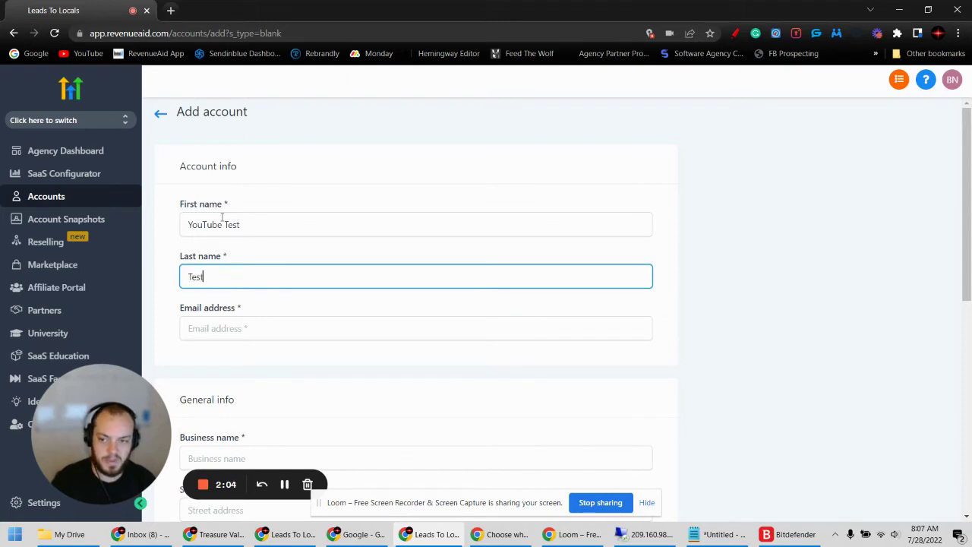
click(239, 325)
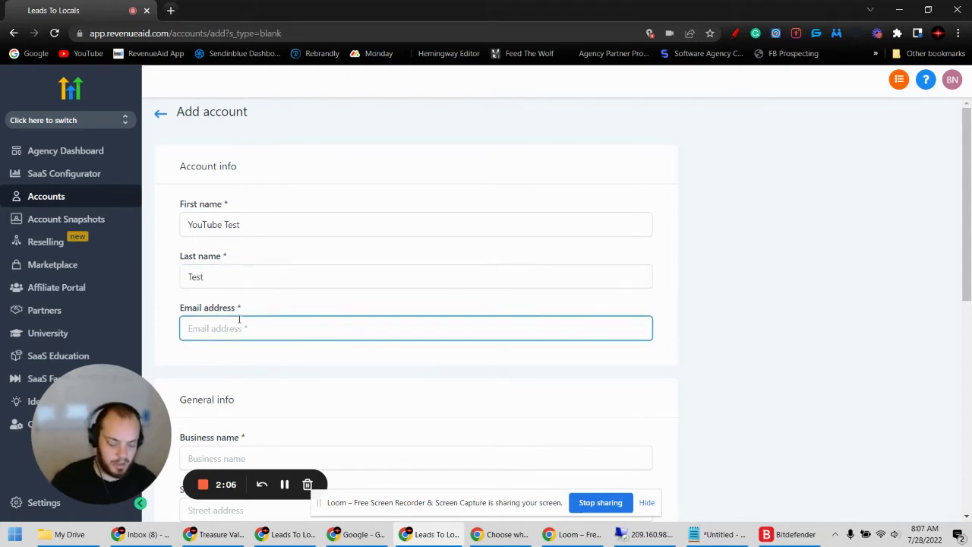
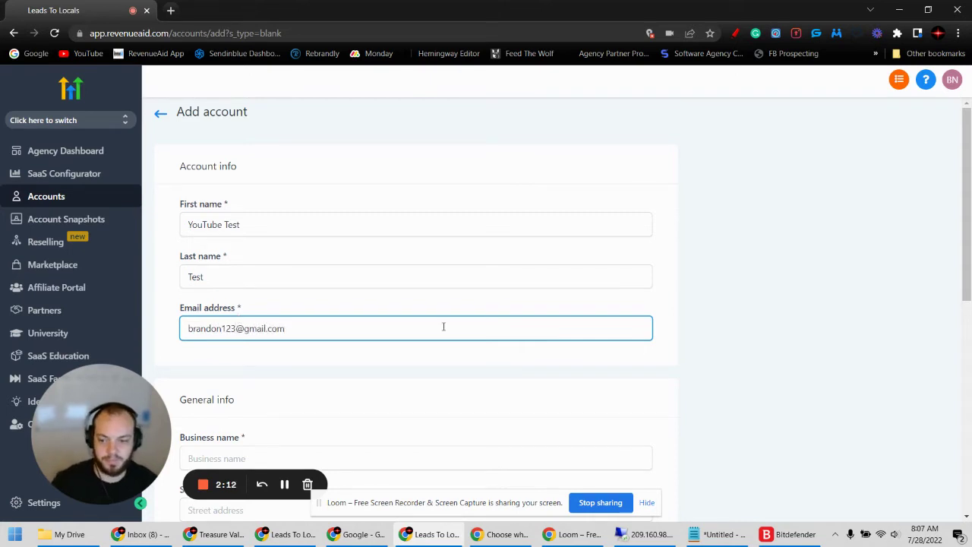
scroll(444, 327, down, 2)
click(262, 327)
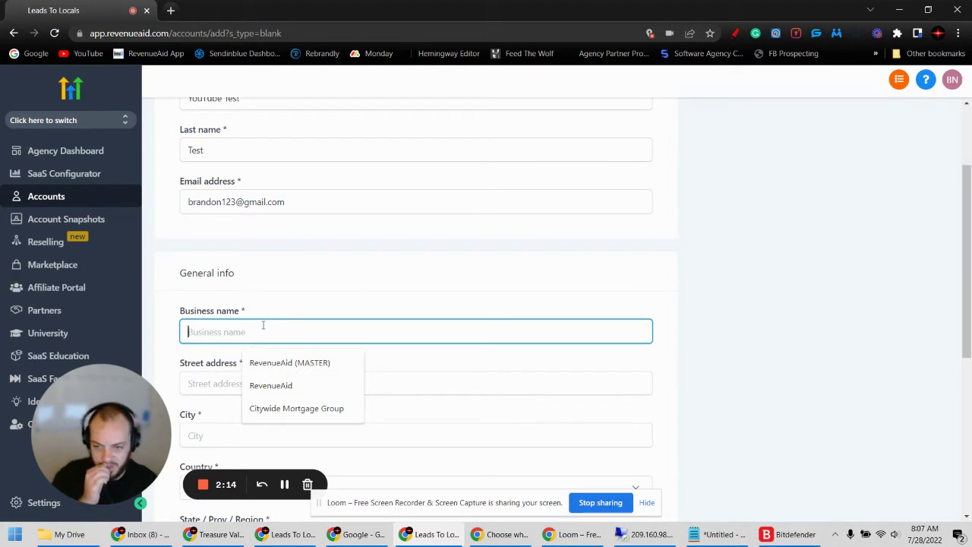
- Enter business name 'Test Company', the street address, and Boise as the city
text(Test Company)
scroll(258, 319, down, 1)
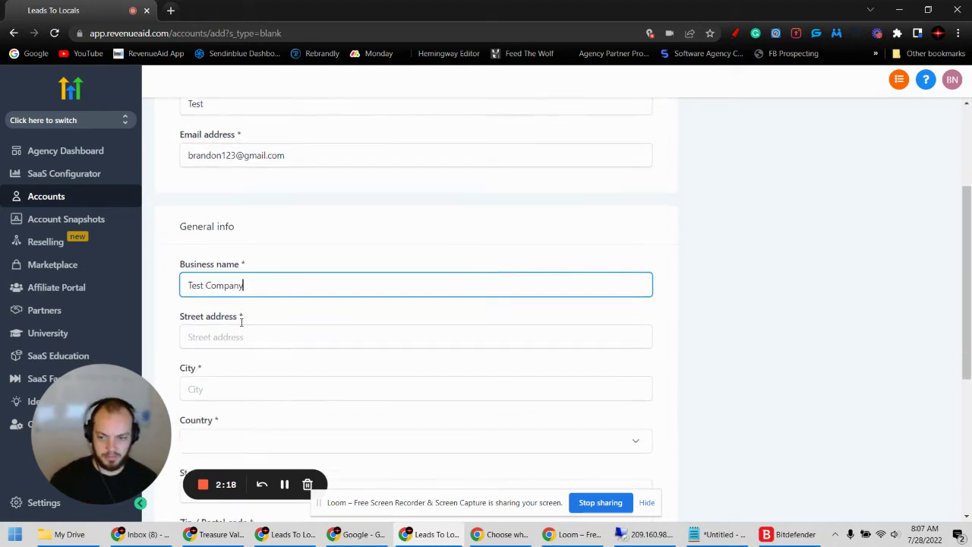
click(234, 319)
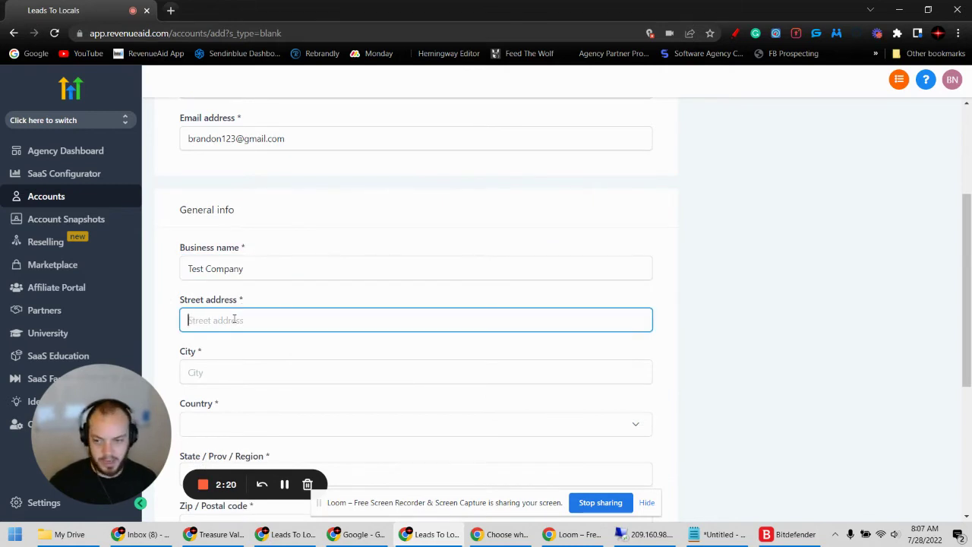
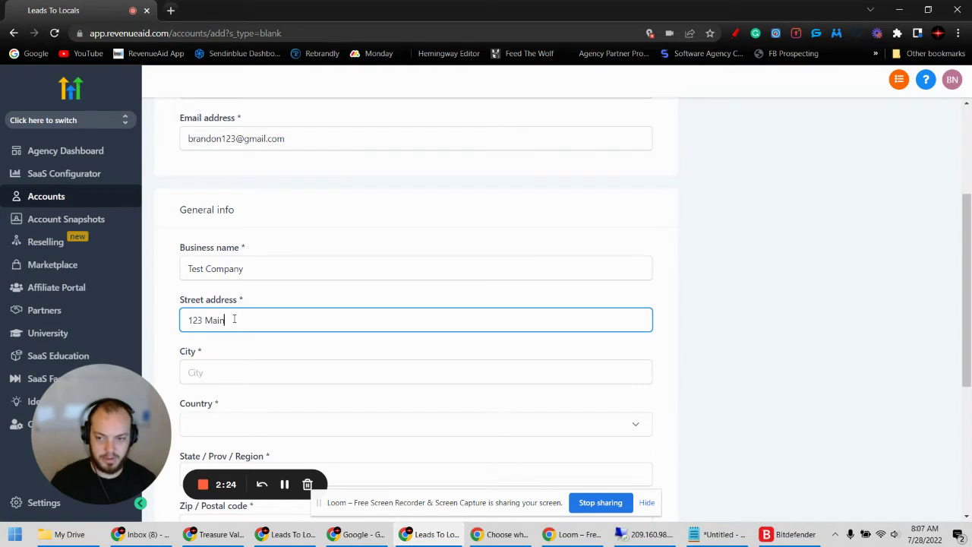
key(Tab)
text(Bois)
key(Tab)
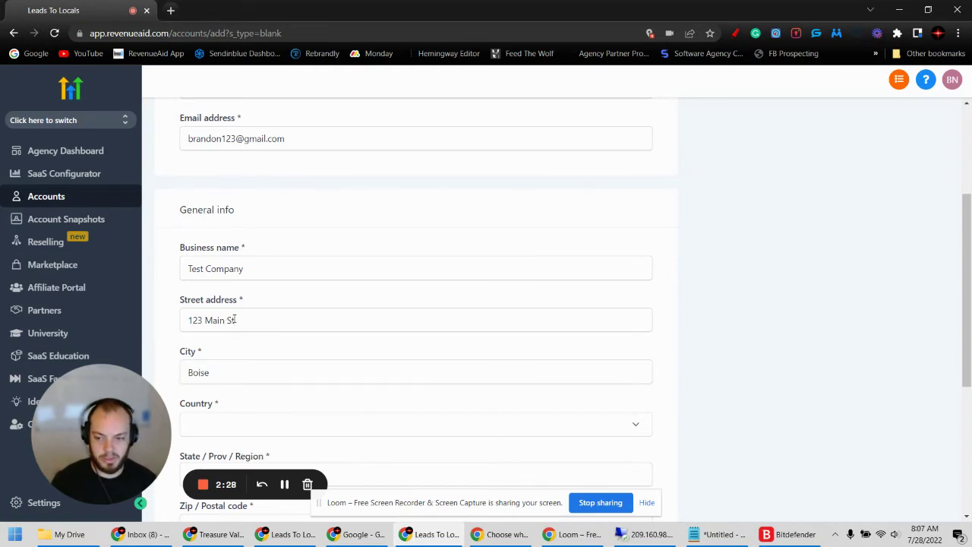
scroll(334, 341, down, 1)
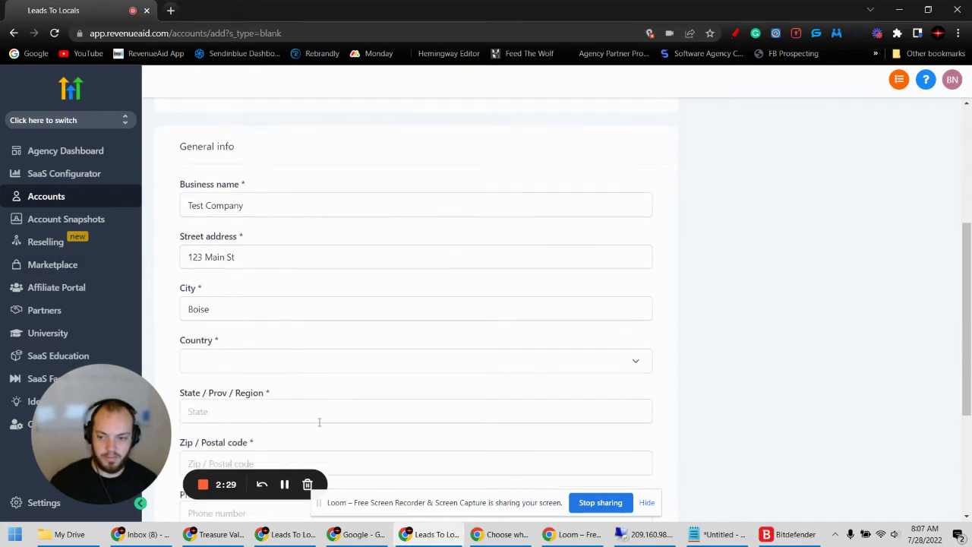
- Set the account's country to United States
click(300, 368)
scroll(284, 327, down, 1)
text(un)
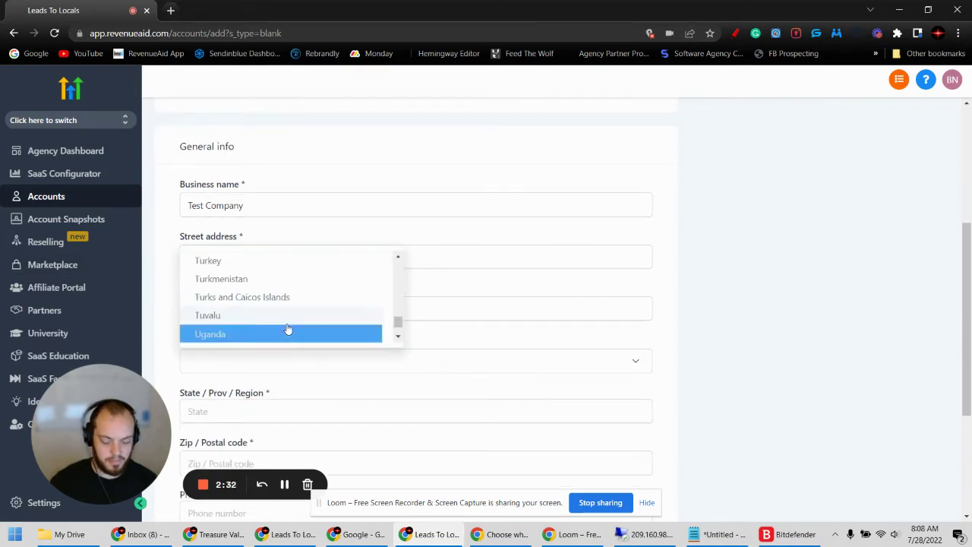
scroll(256, 319, down, 1)
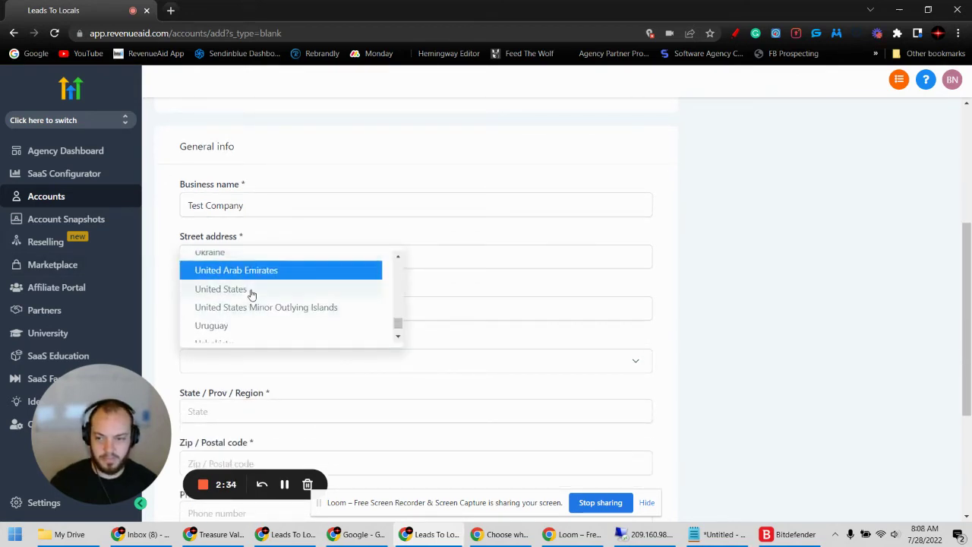
click(251, 293)
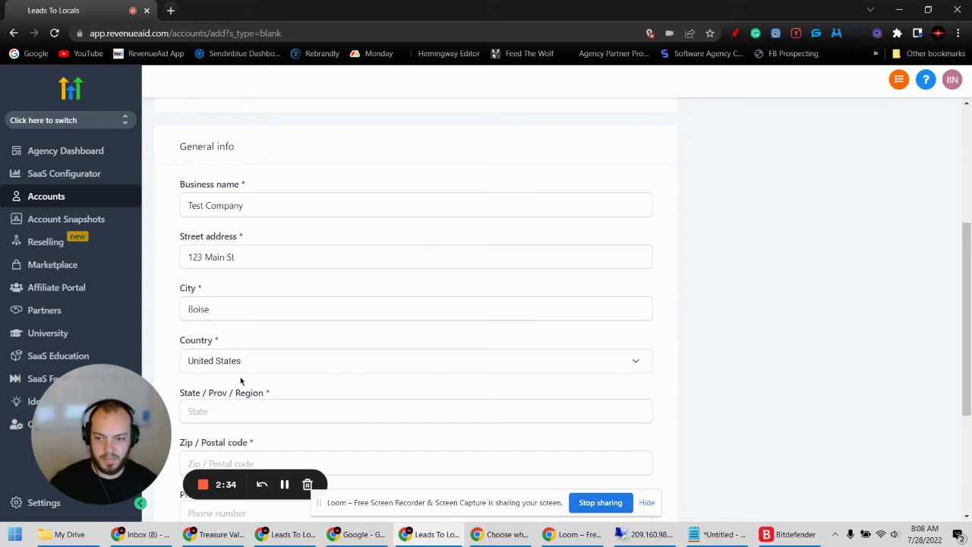
- Complete the remaining fields with America/Boise time zone and save the account
click(284, 484)
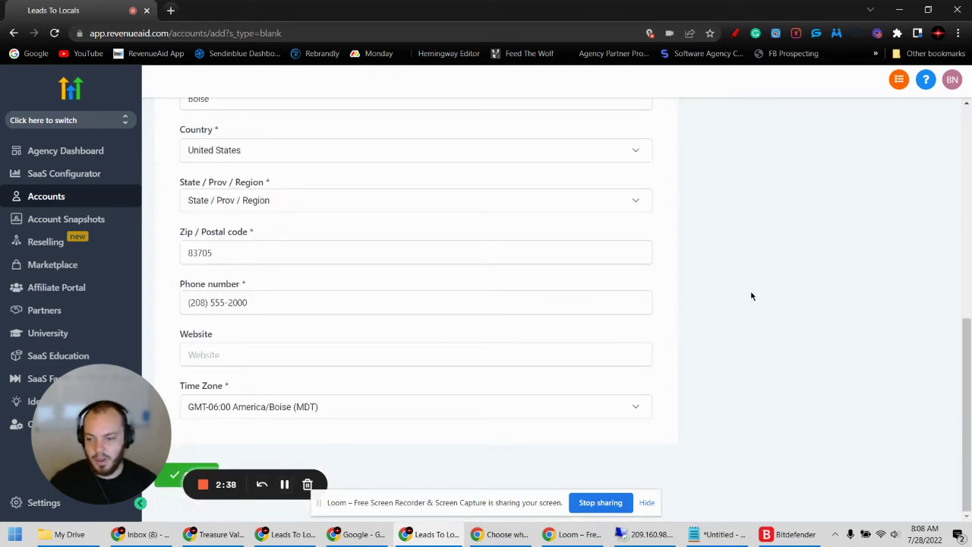
drag(174, 487, 287, 418)
scroll(284, 419, up, 3)
scroll(285, 418, down, 3)
click(186, 477)
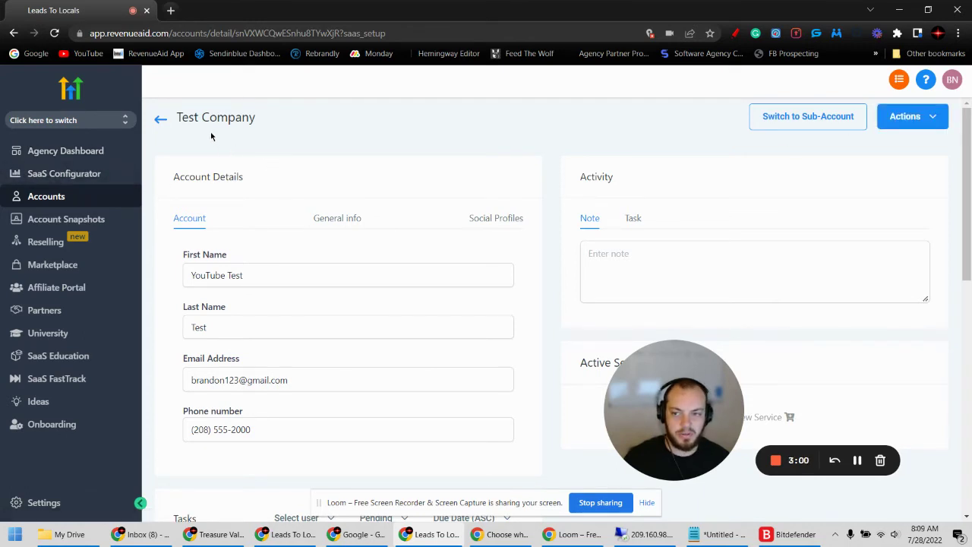
- Choose Load Snapshot from the Test Company account's Actions menu
click(937, 119)
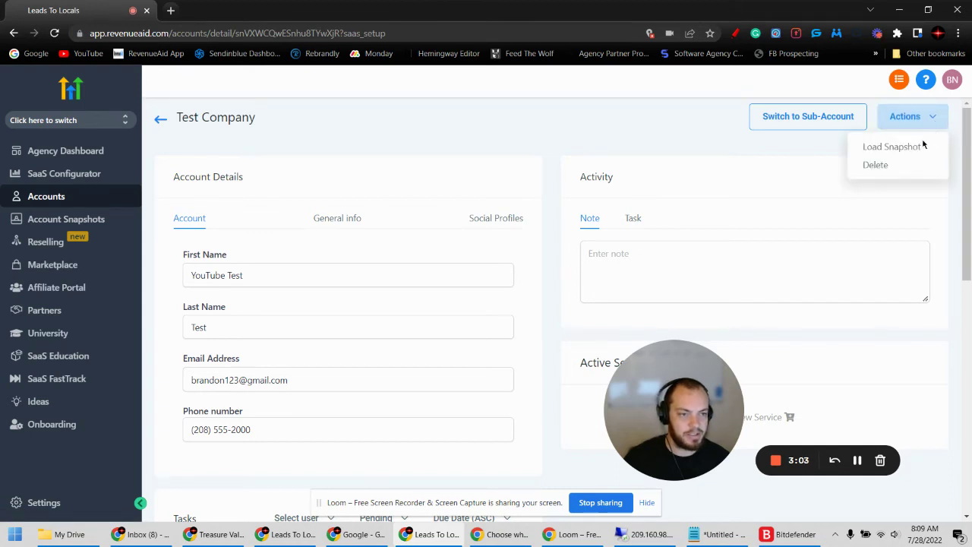
click(912, 149)
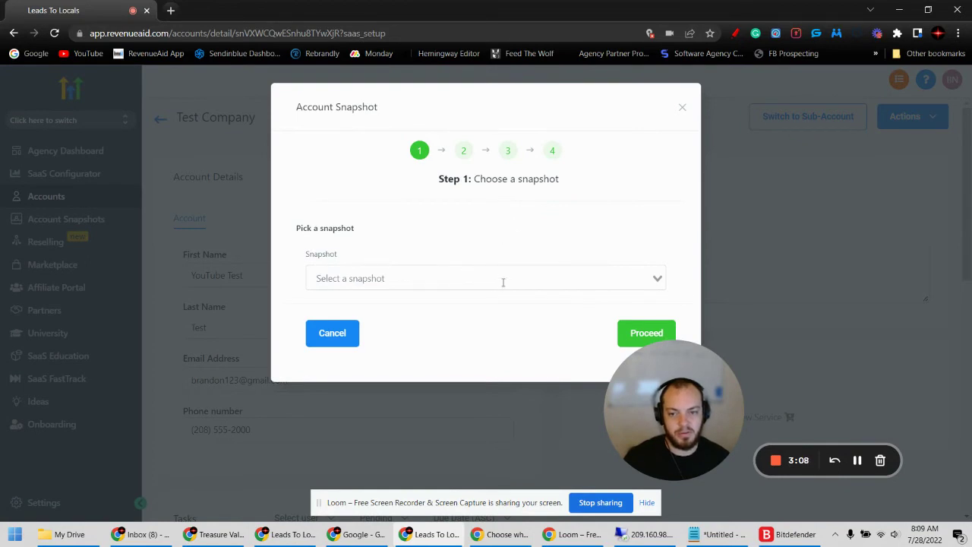
- Pick Vertical - Dentist Snapshot from the snapshot list and proceed to asset selection
click(652, 277)
scroll(497, 364, down, 3)
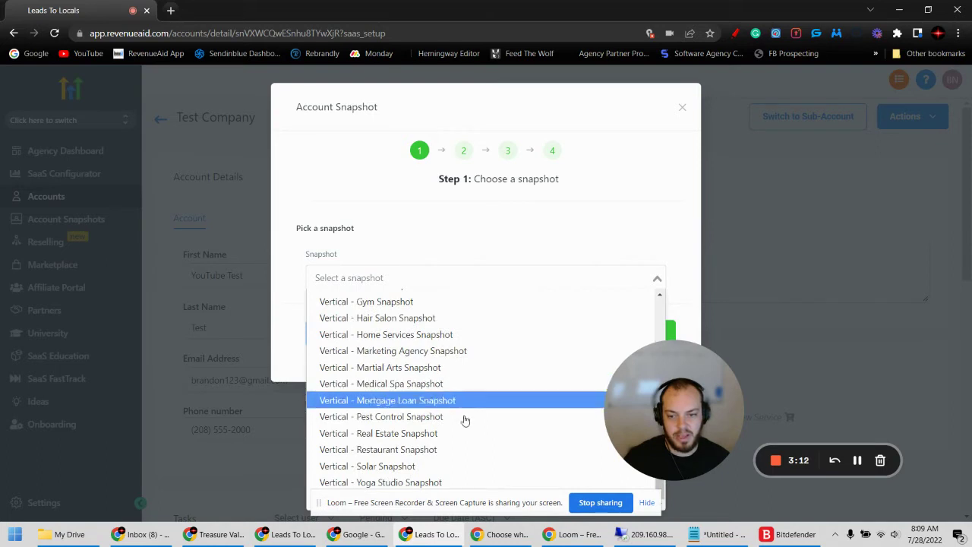
scroll(403, 427, up, 3)
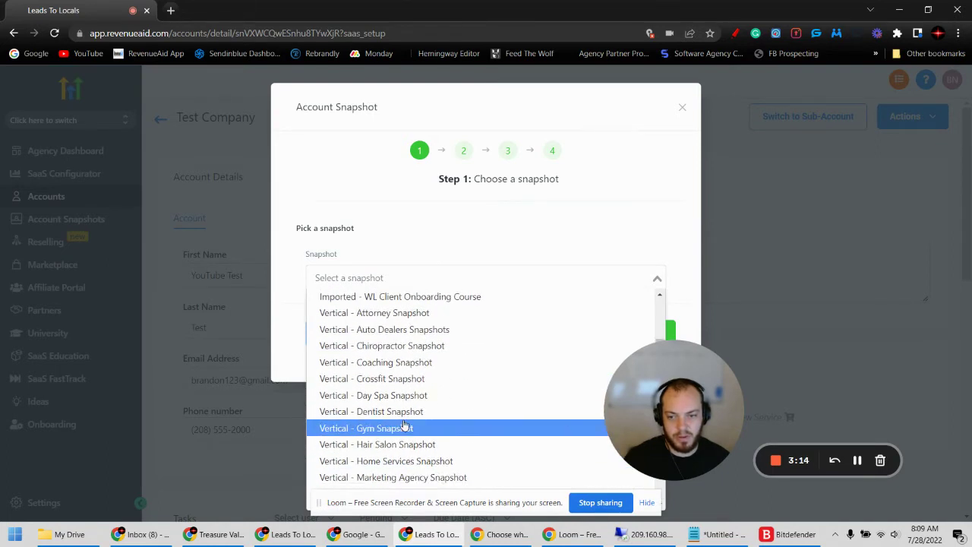
scroll(405, 425, up, 2)
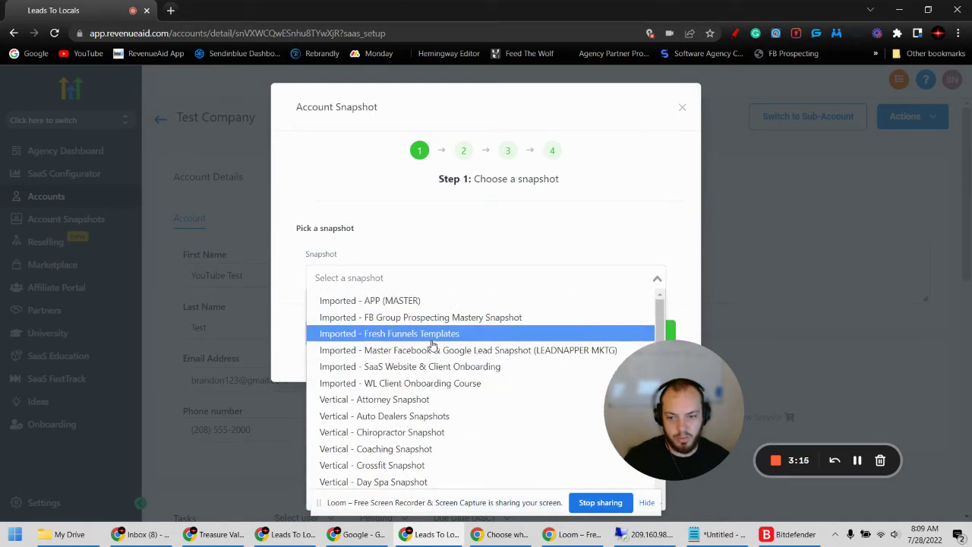
scroll(408, 380, down, 3)
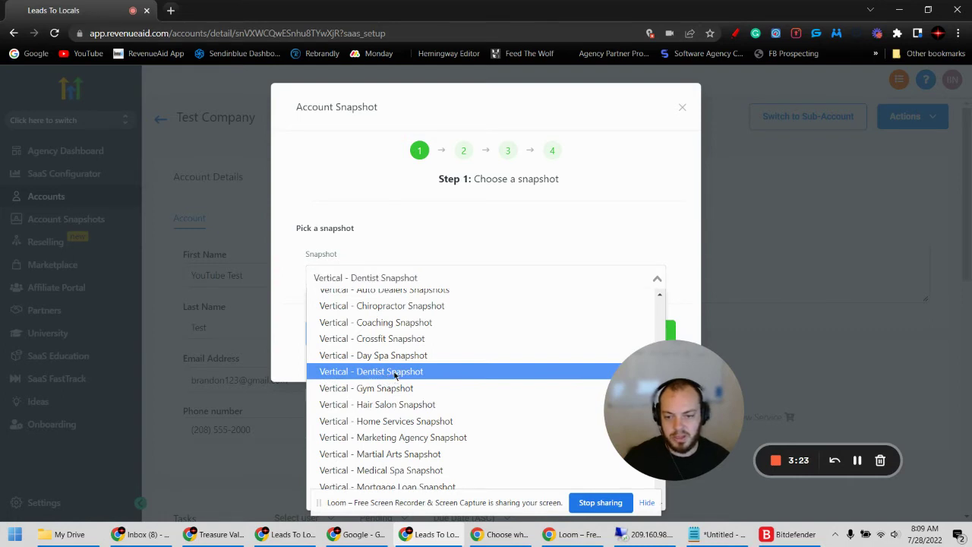
click(394, 373)
click(630, 333)
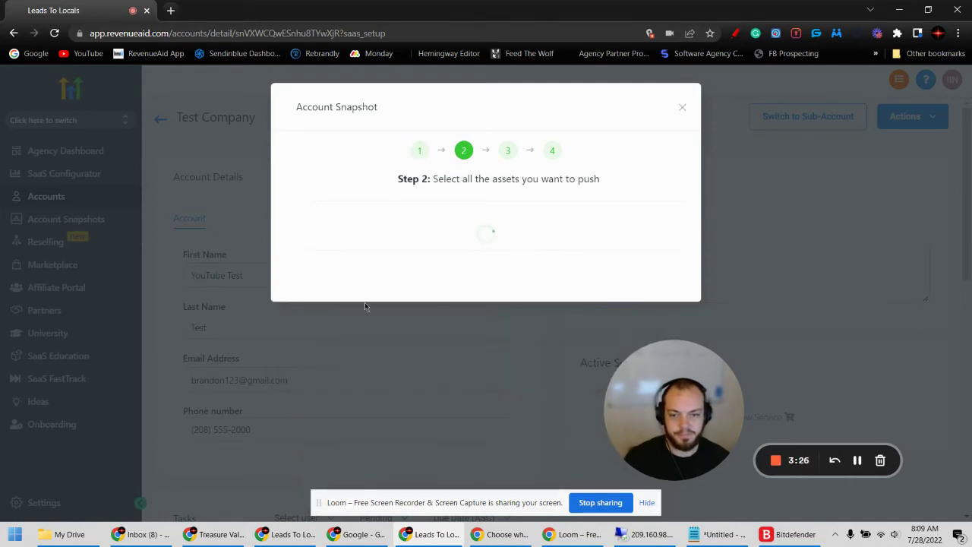
- Keep all Dentist snapshot assets selected and proceed past the no-conflicts check
scroll(494, 198, down, 1)
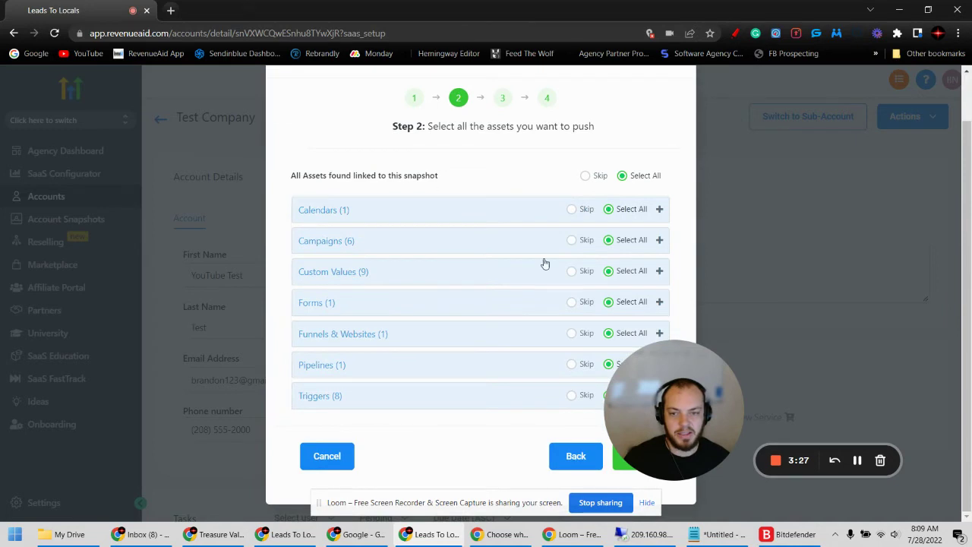
drag(670, 383, 90, 395)
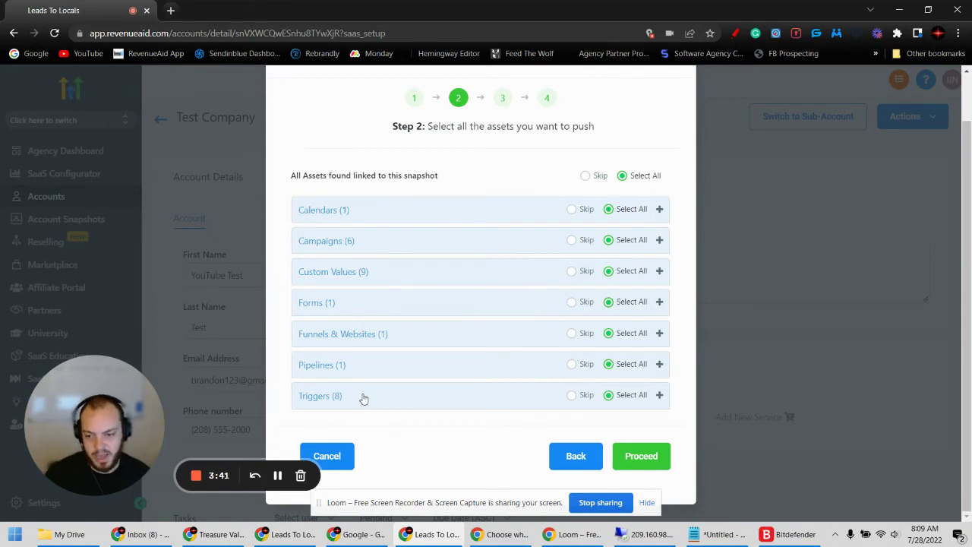
click(641, 460)
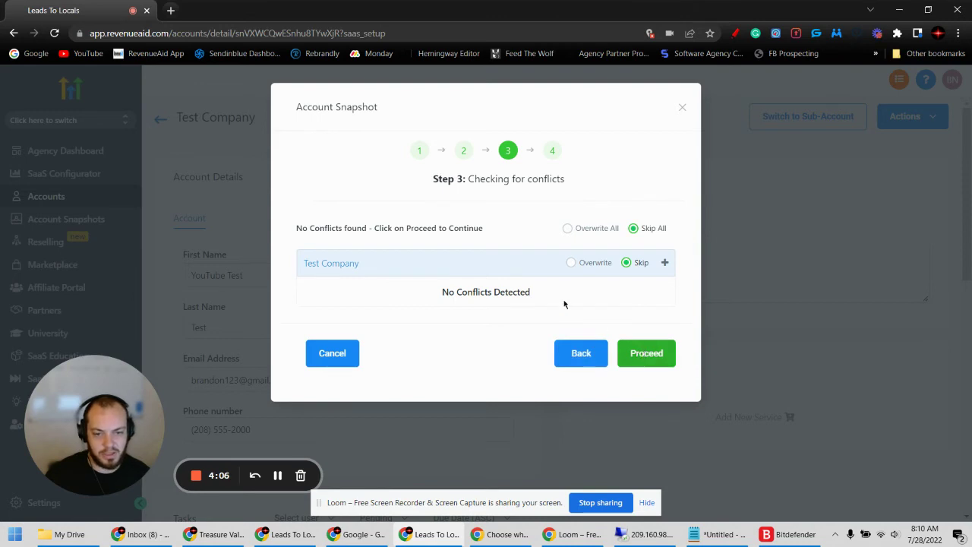
click(645, 355)
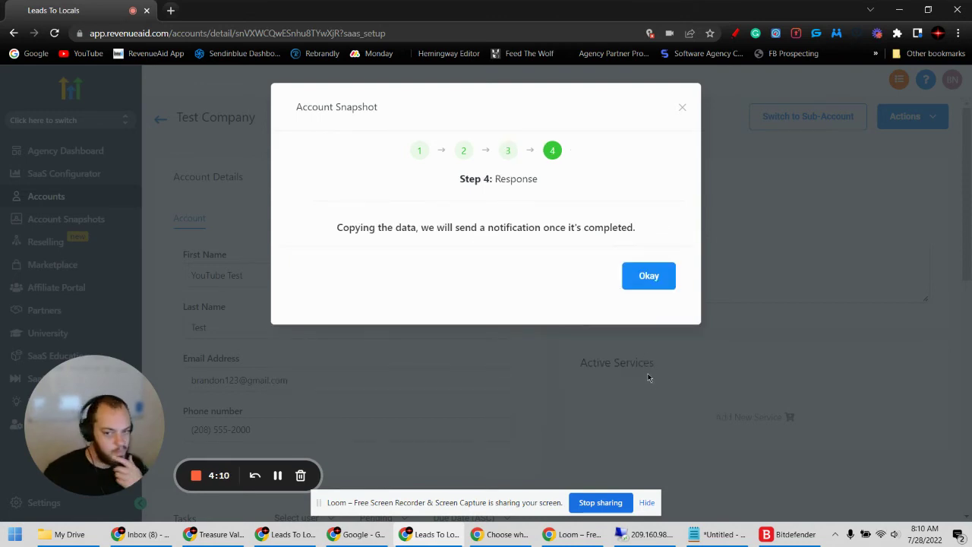
- Acknowledge the data copy with Okay and switch into the Test Company sub-account
click(644, 279)
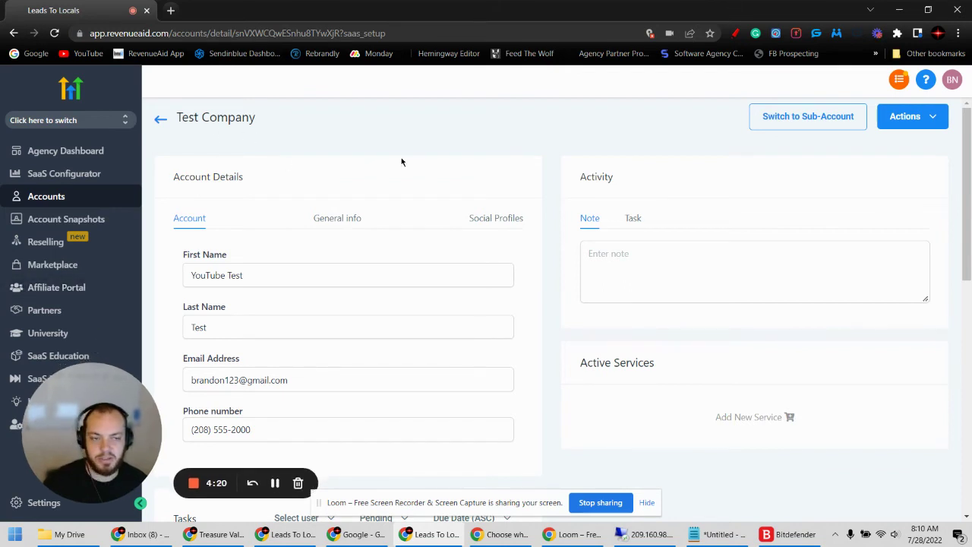
click(809, 117)
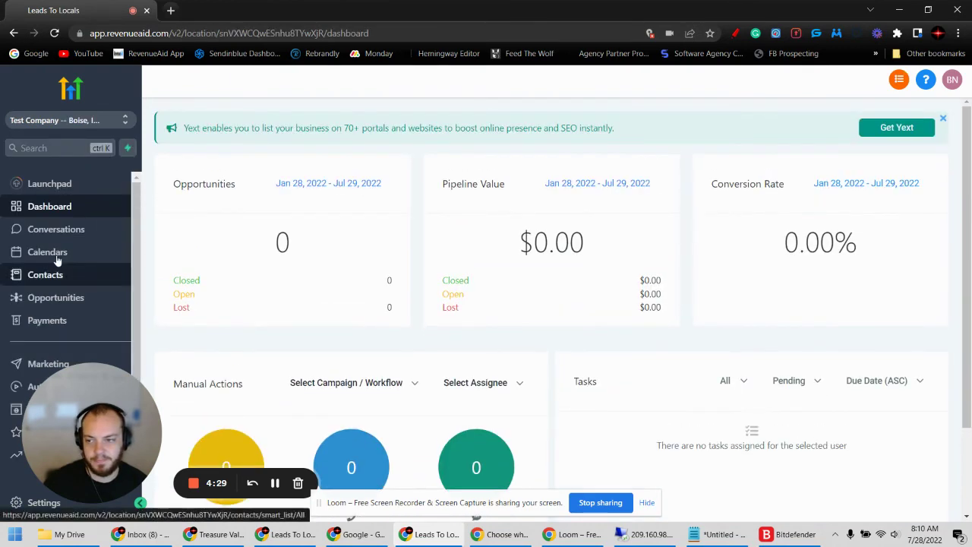
- Look over the Free Whitening Pipeline dashboard and go to the Sites area
drag(45, 253, 724, 414)
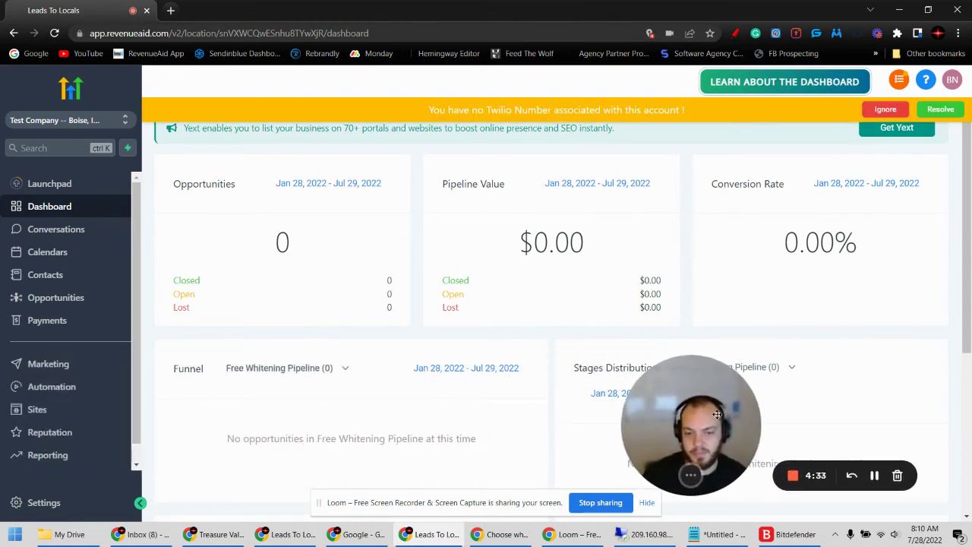
scroll(47, 357, down, 1)
click(38, 391)
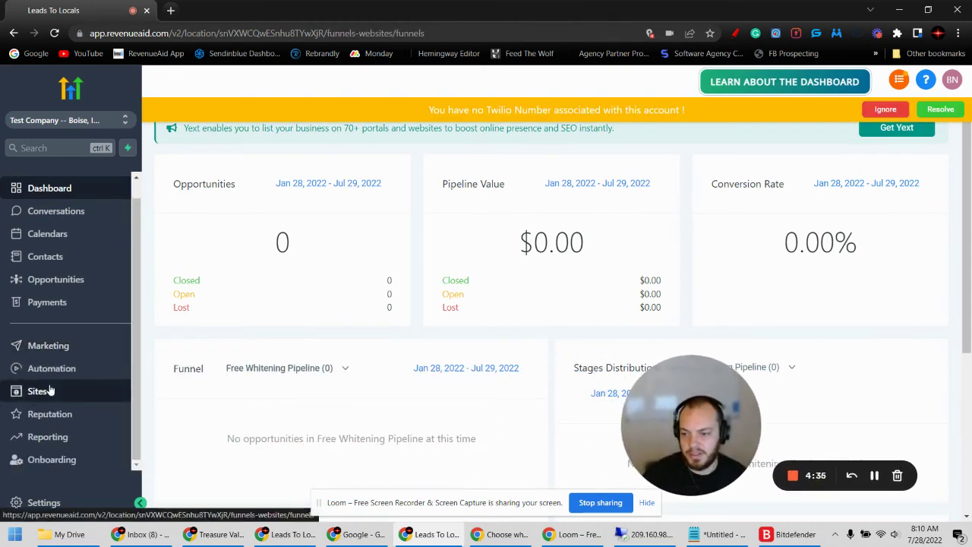
- Dismiss the Twilio warning and open the Free Teeth Whitening funnel's Claim Page preview
click(884, 134)
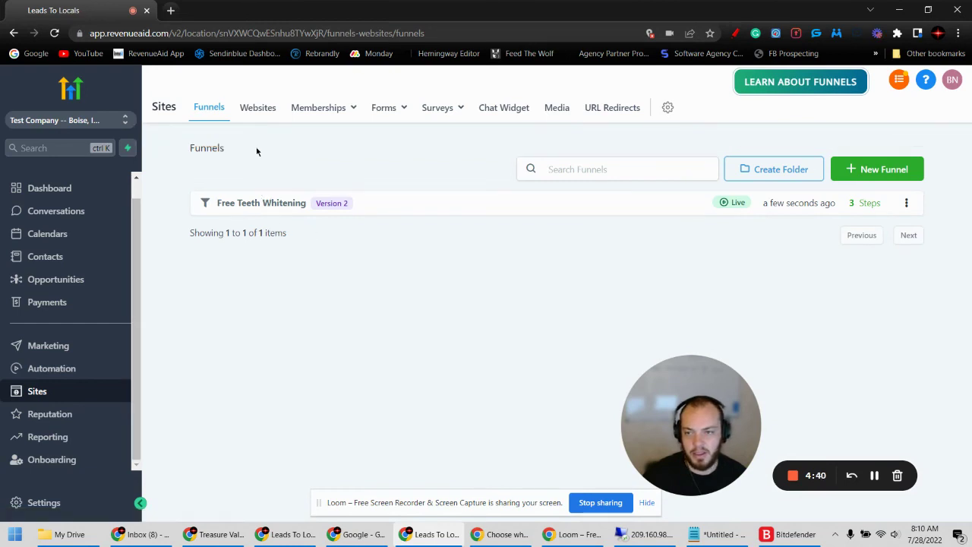
click(256, 110)
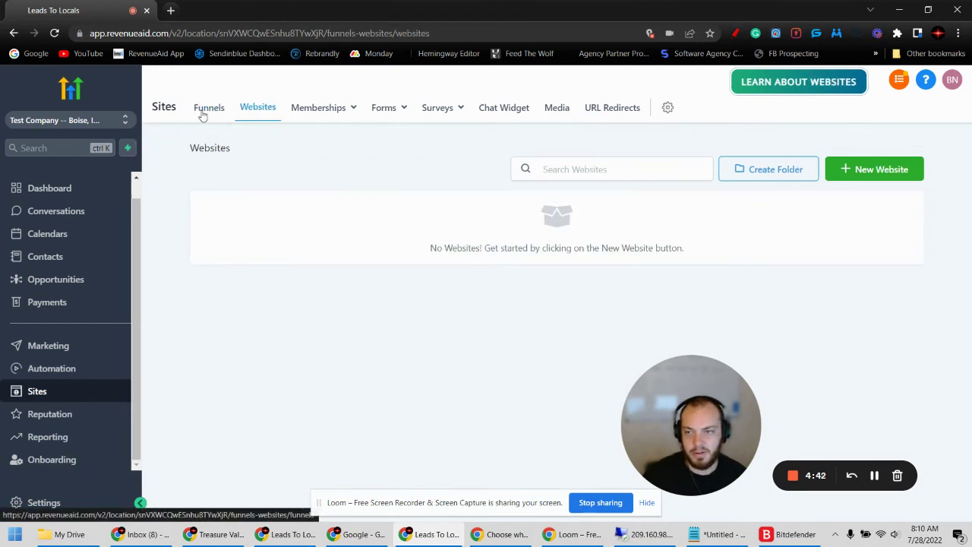
click(209, 106)
click(257, 205)
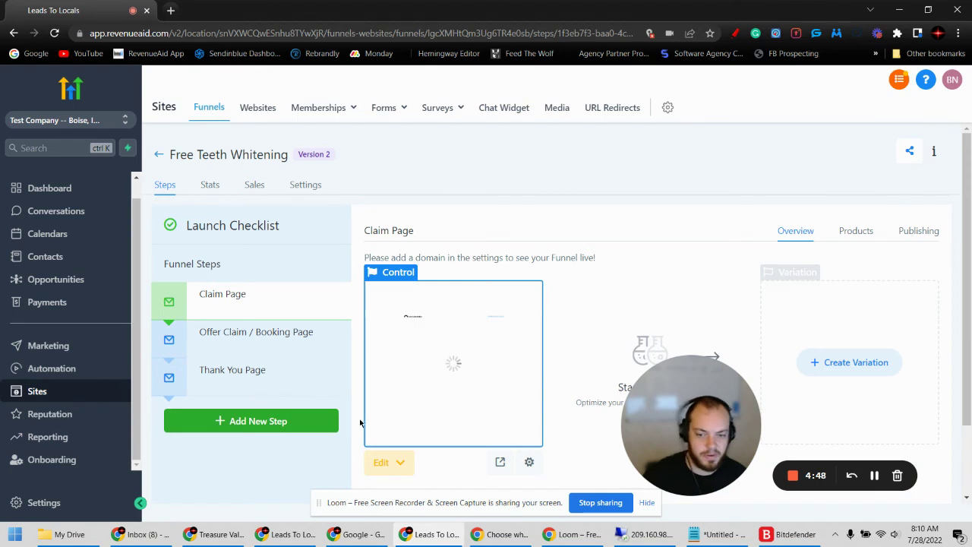
click(499, 460)
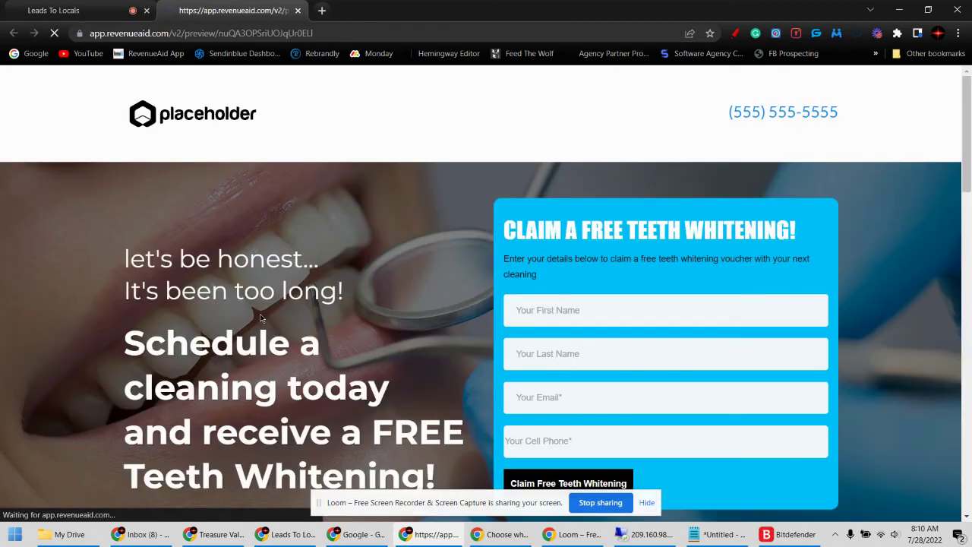
- Scroll through the Claim Page preview, then return to the funnel editor and its Websites list
scroll(261, 319, down, 15)
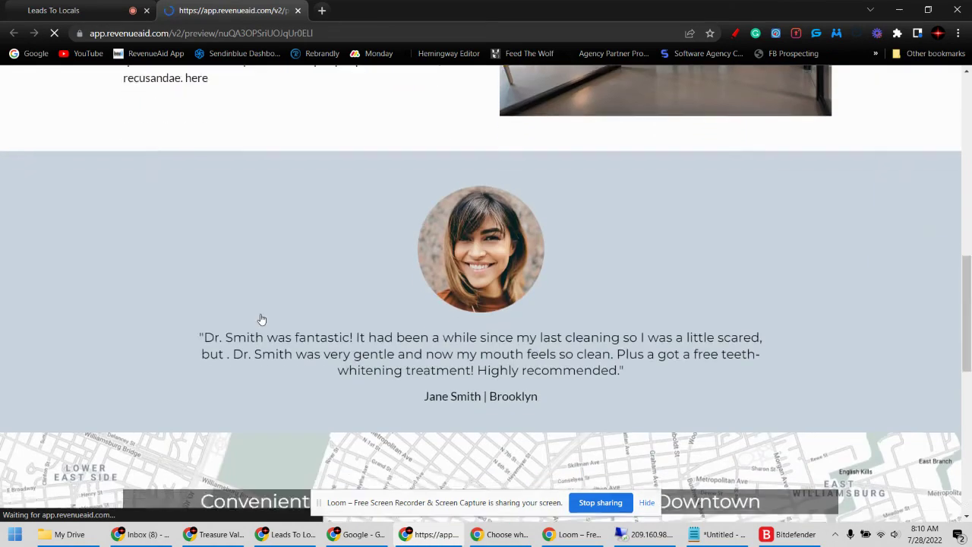
scroll(260, 318, up, 15)
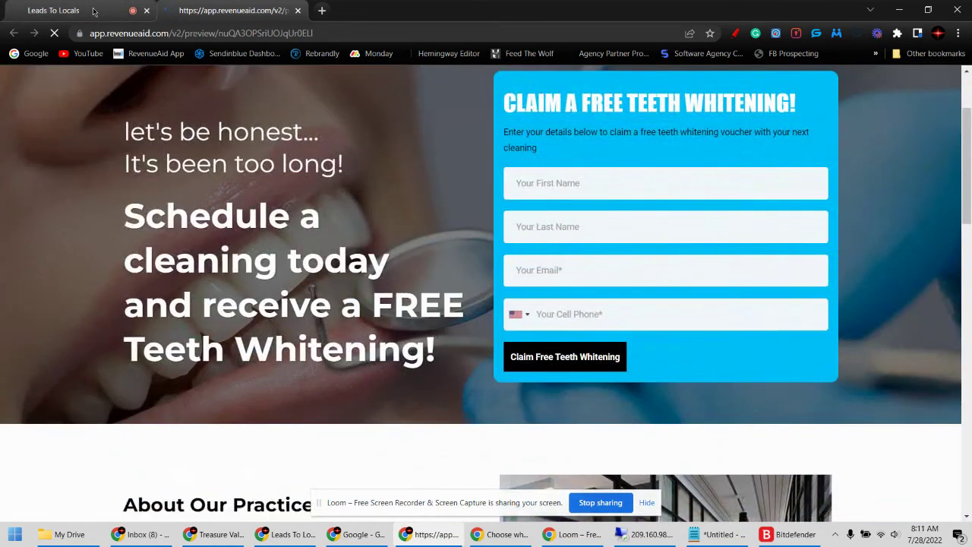
click(97, 16)
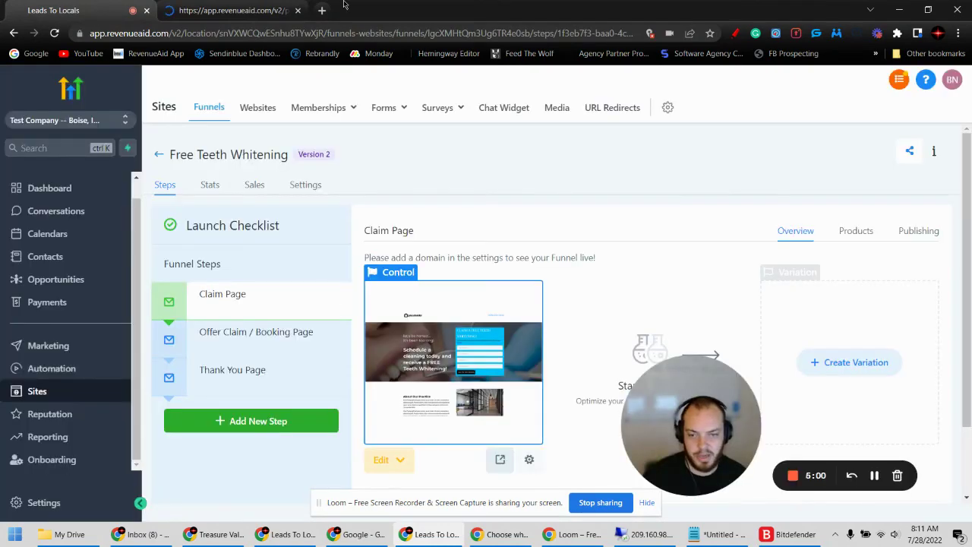
click(235, 12)
scroll(299, 291, down, 15)
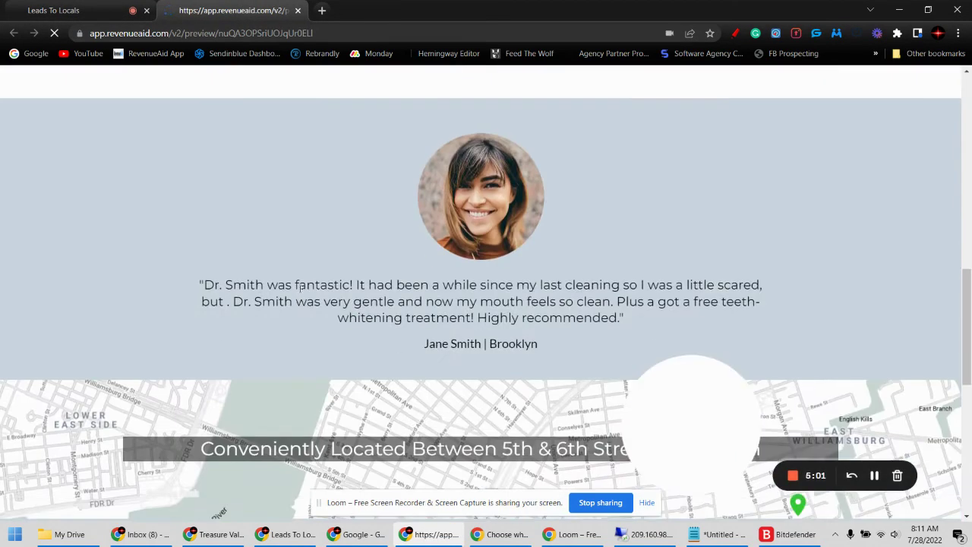
scroll(296, 283, up, 15)
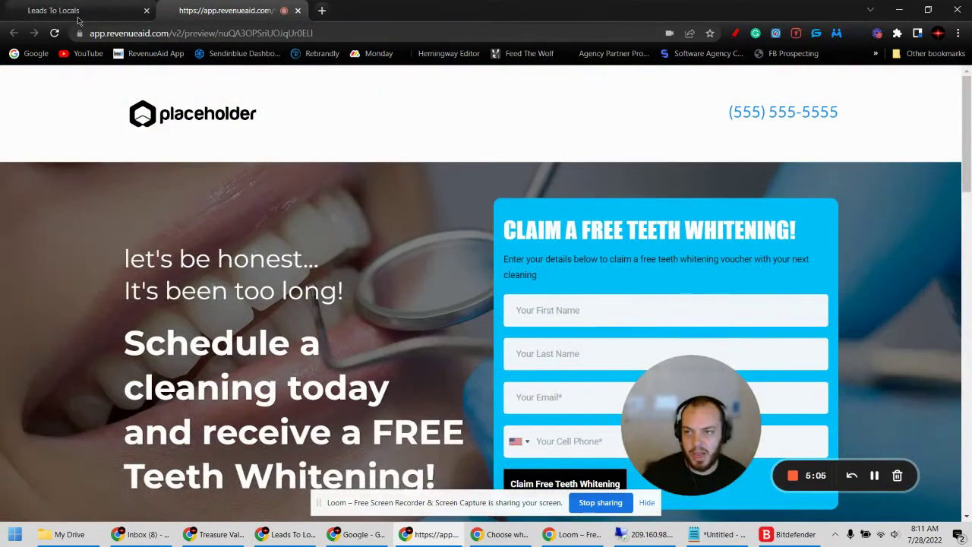
click(78, 12)
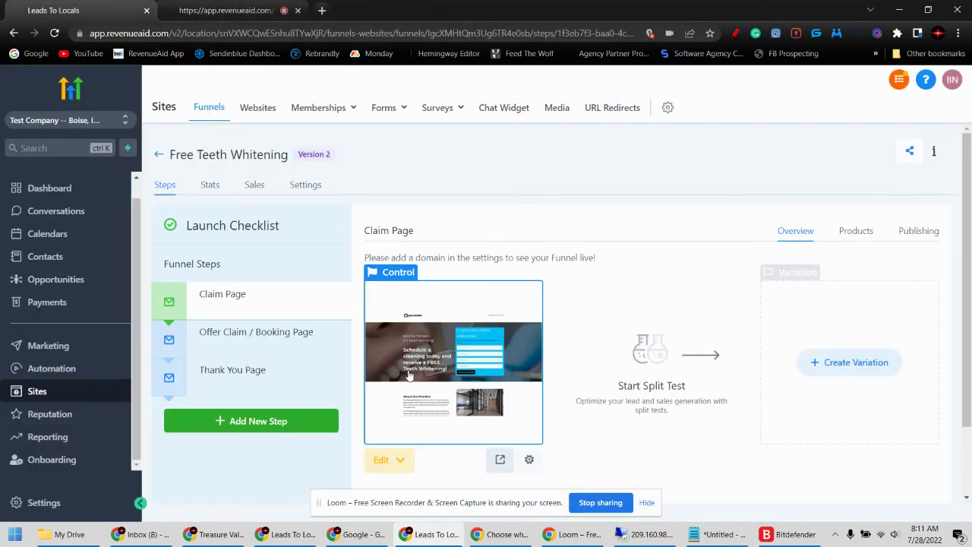
scroll(409, 375, down, 1)
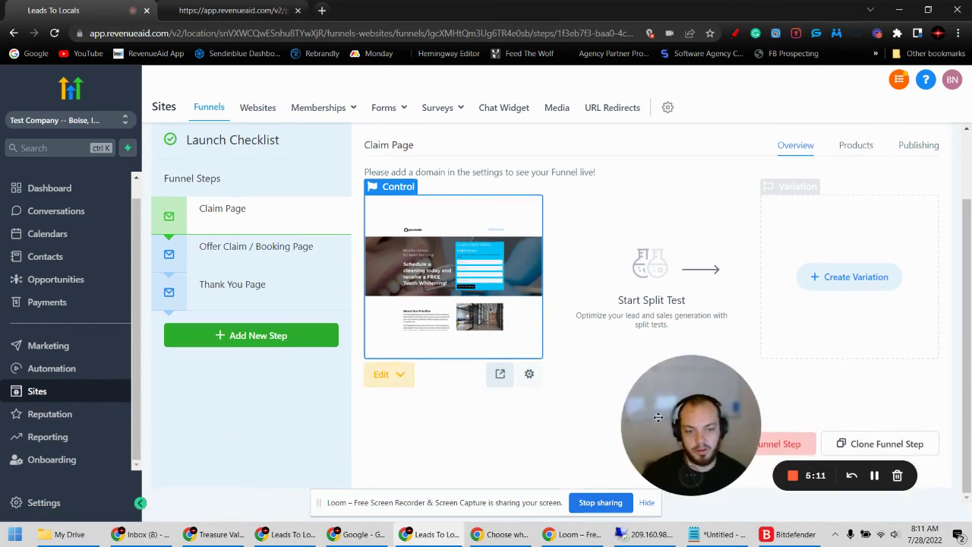
drag(616, 419, 90, 419)
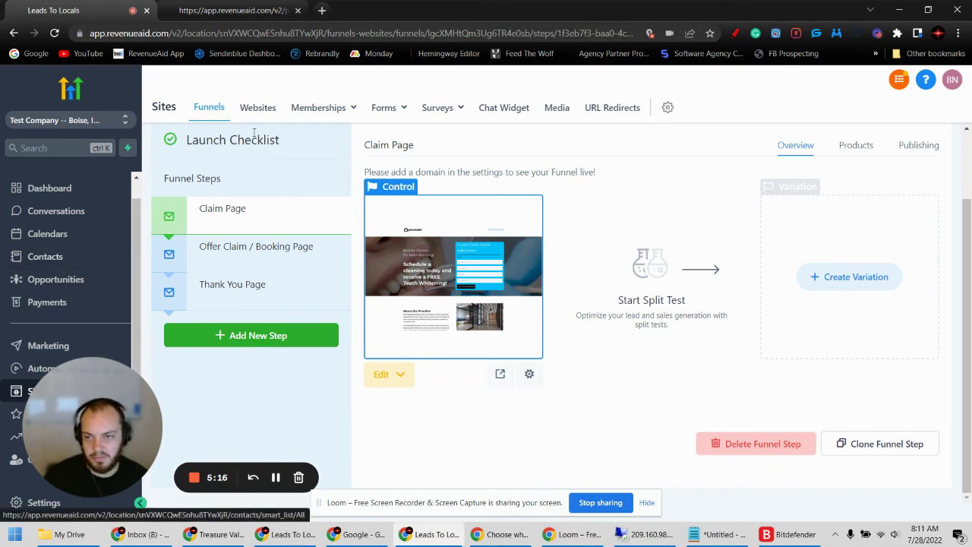
click(255, 109)
- Return to the Funnels list showing the live Free Teeth Whitening funnel with 3 steps
click(210, 108)
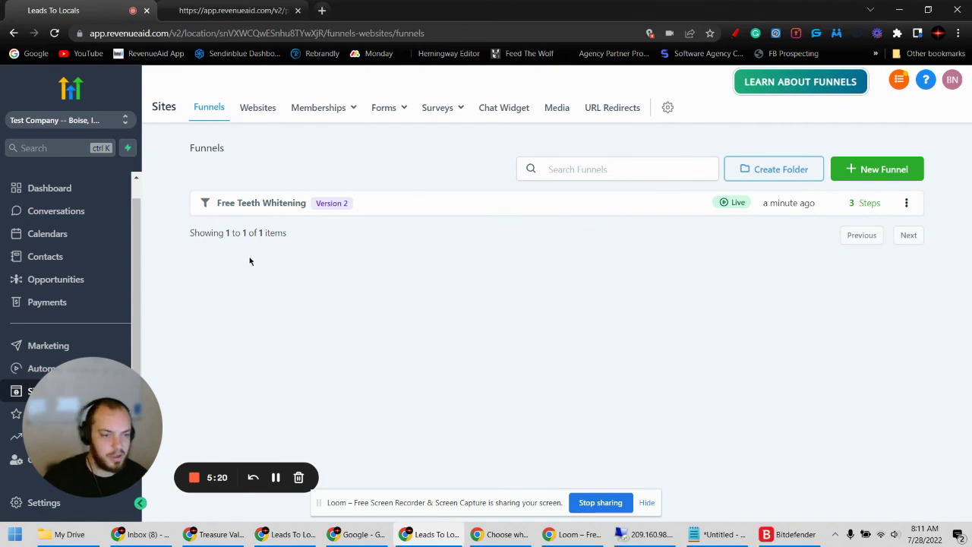